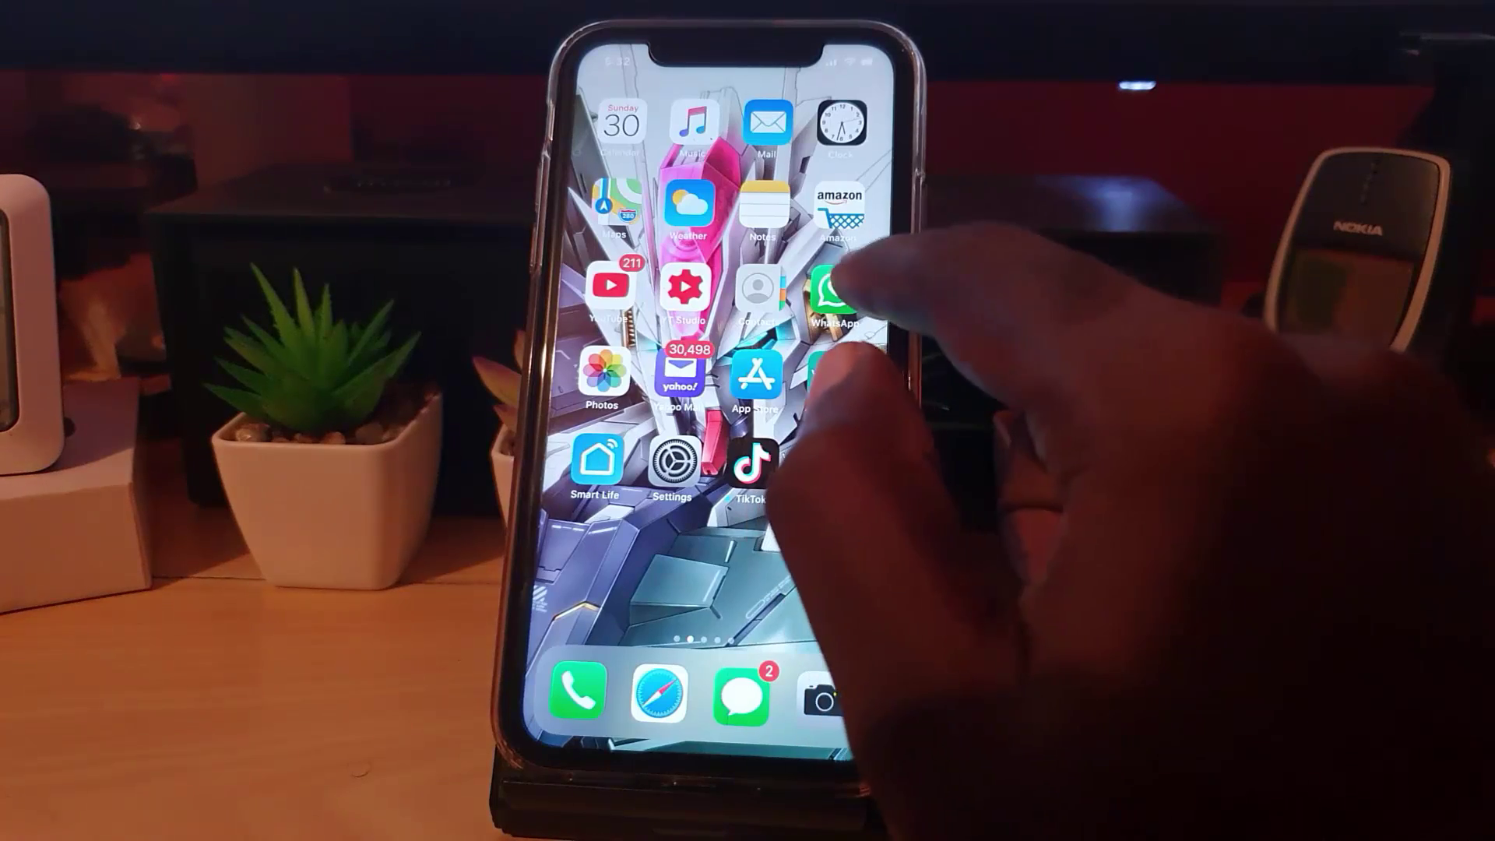
Step: Launch WhatsApp and open the Home group chat from the Chats list
click(833, 293)
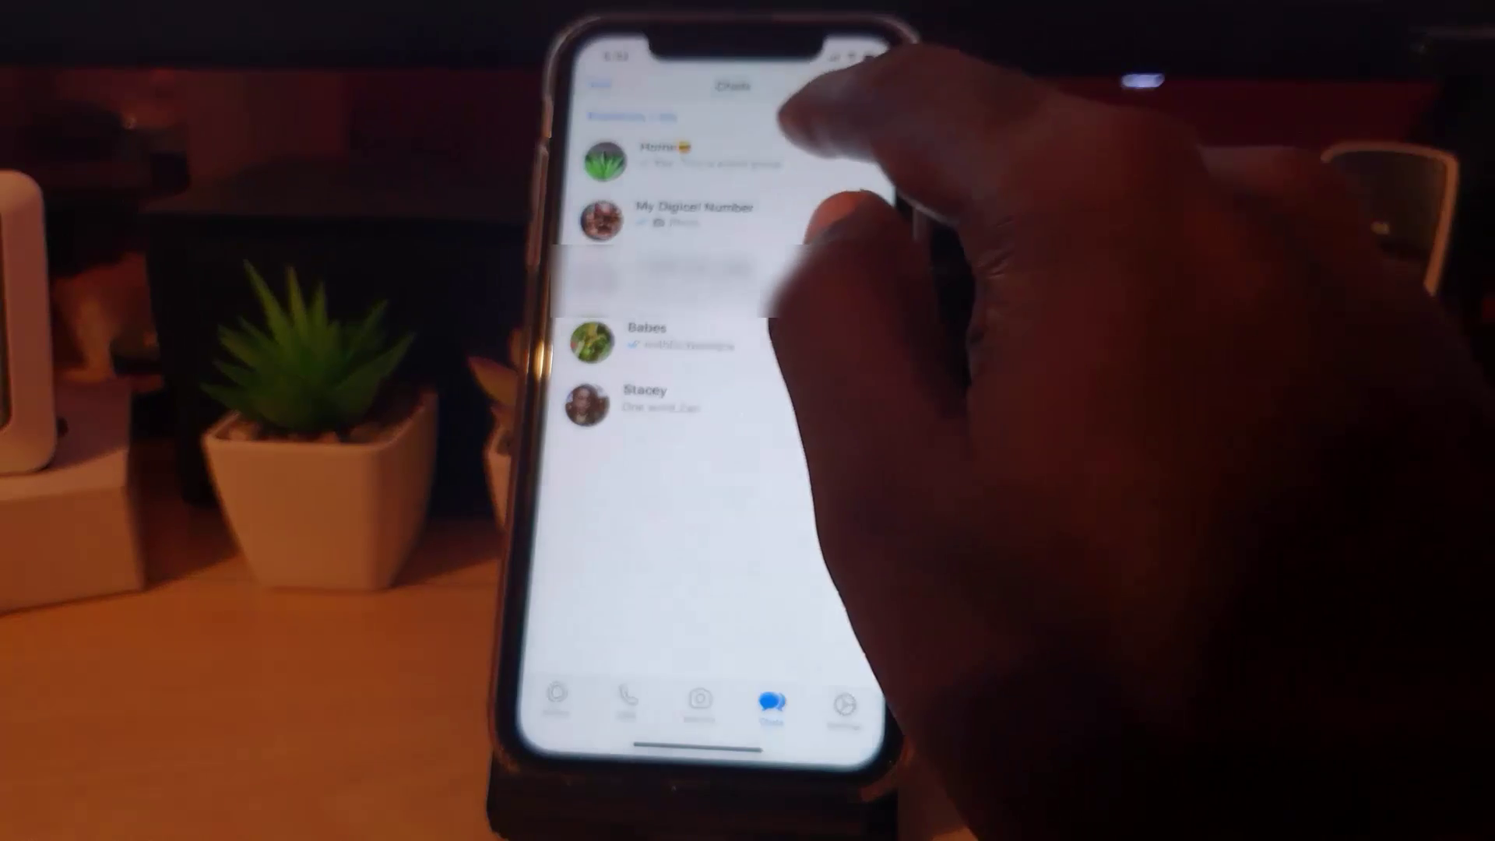
click(760, 158)
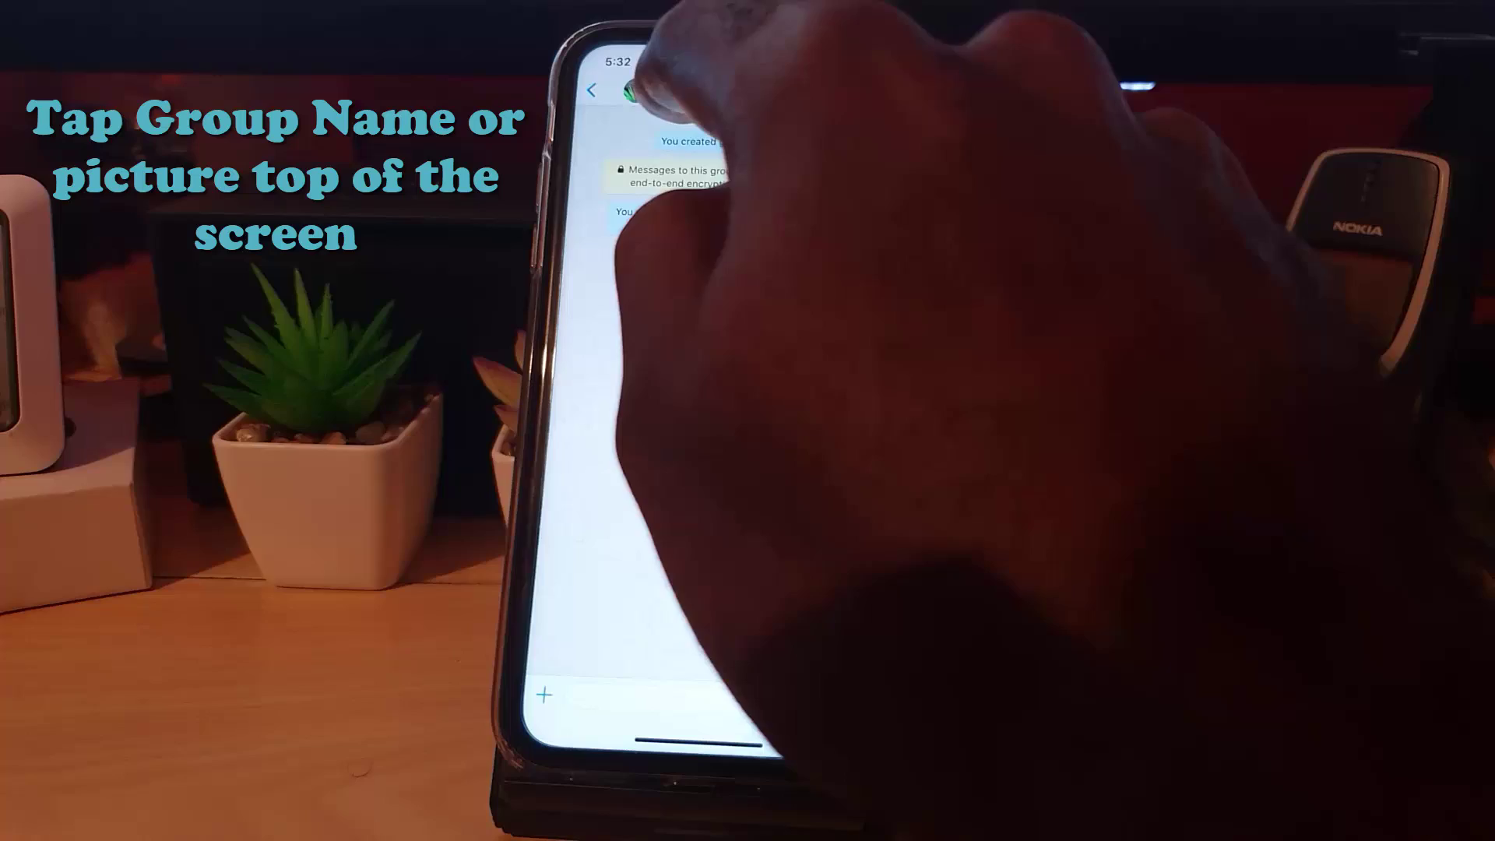
Step: Open the Home group's Group Info page from the chat header
click(654, 92)
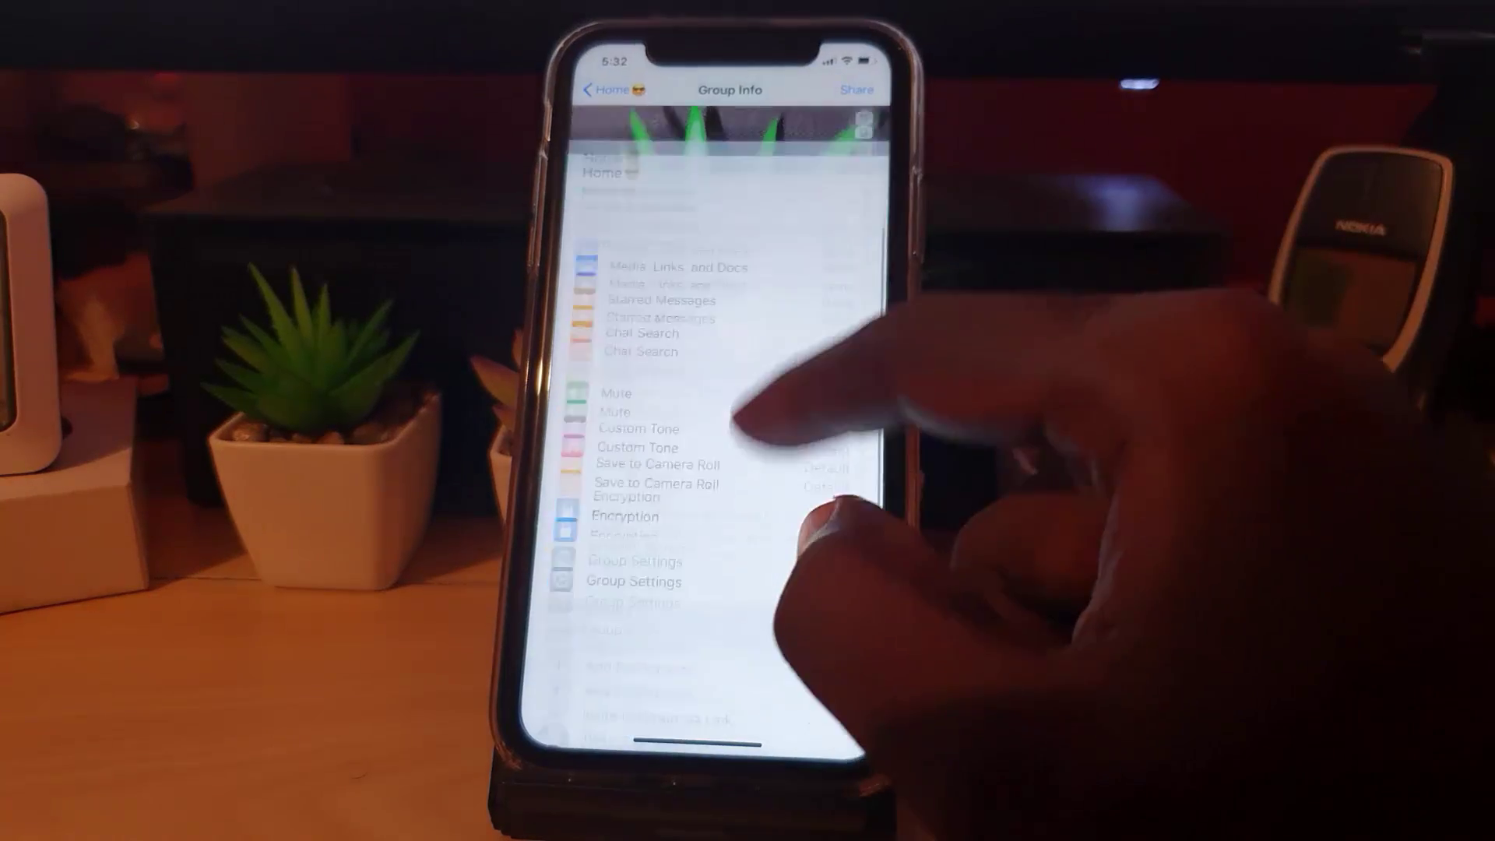
scroll(714, 502, down, 5)
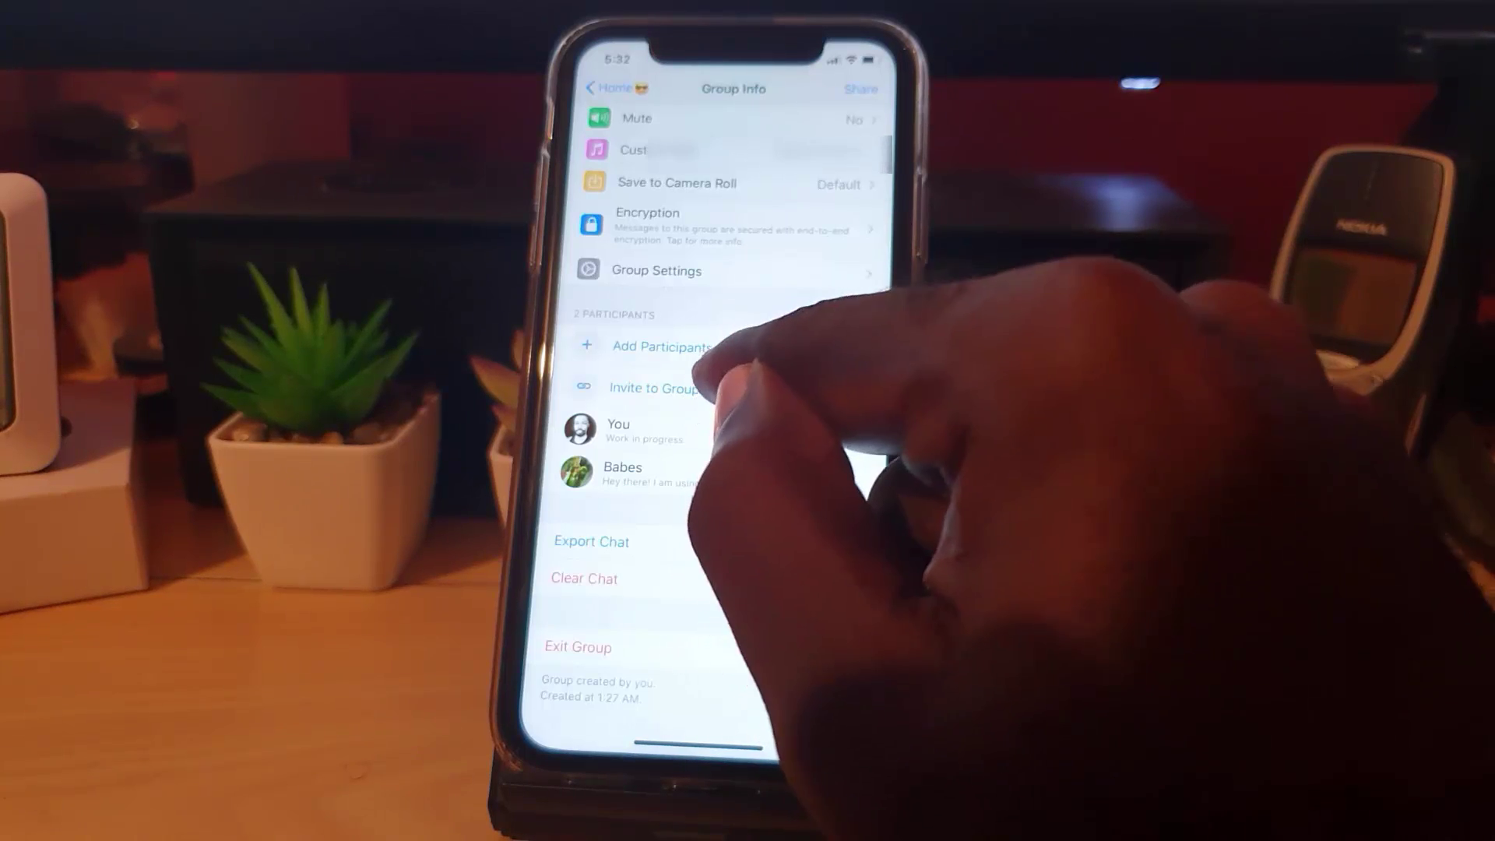
Step: On Invite to Group via Link, preview then dismiss the share sheet, and copy the link
click(698, 388)
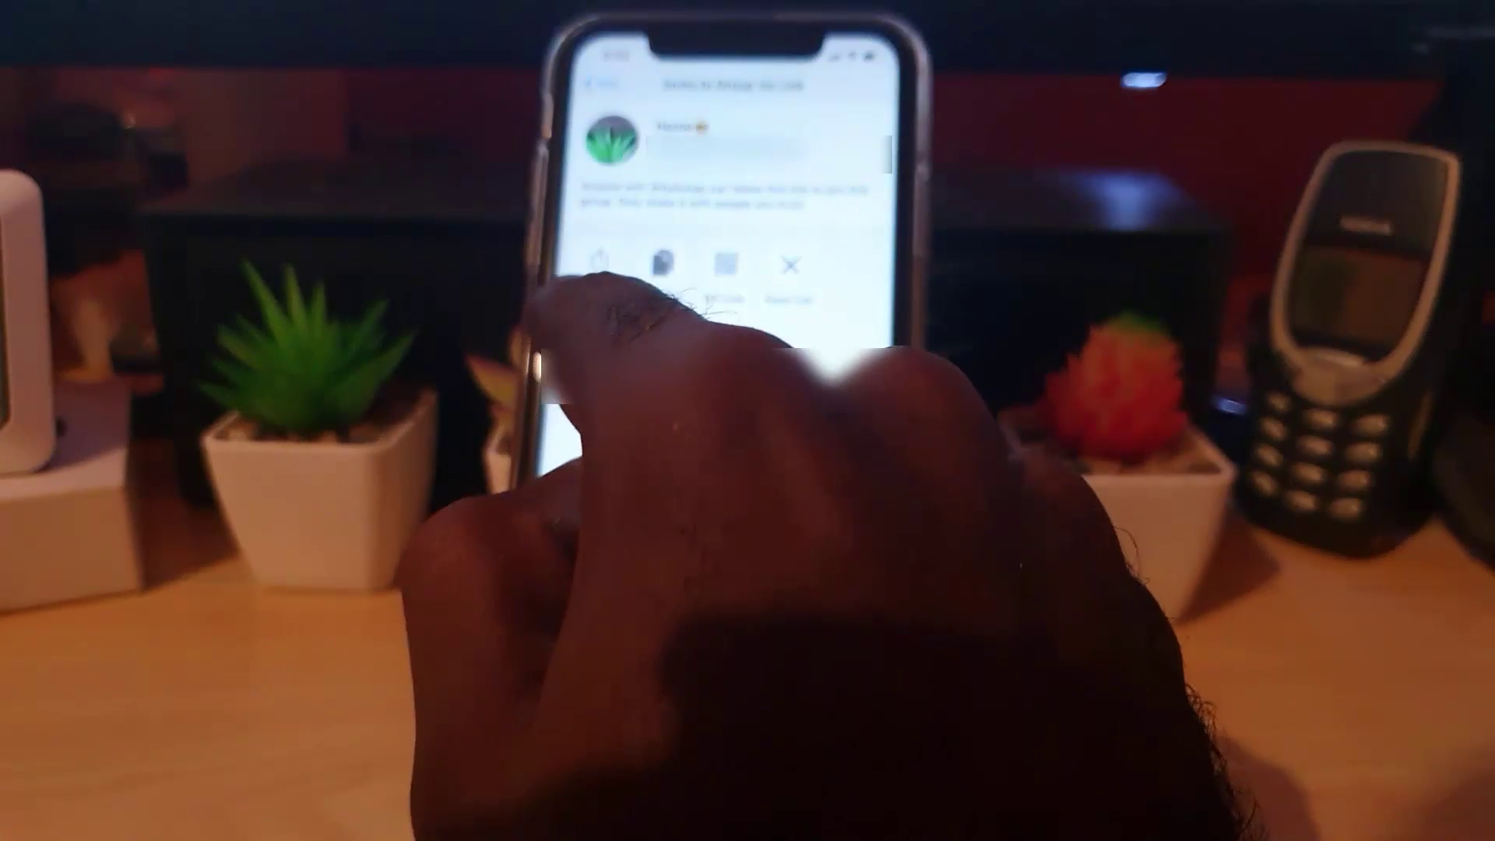
click(601, 272)
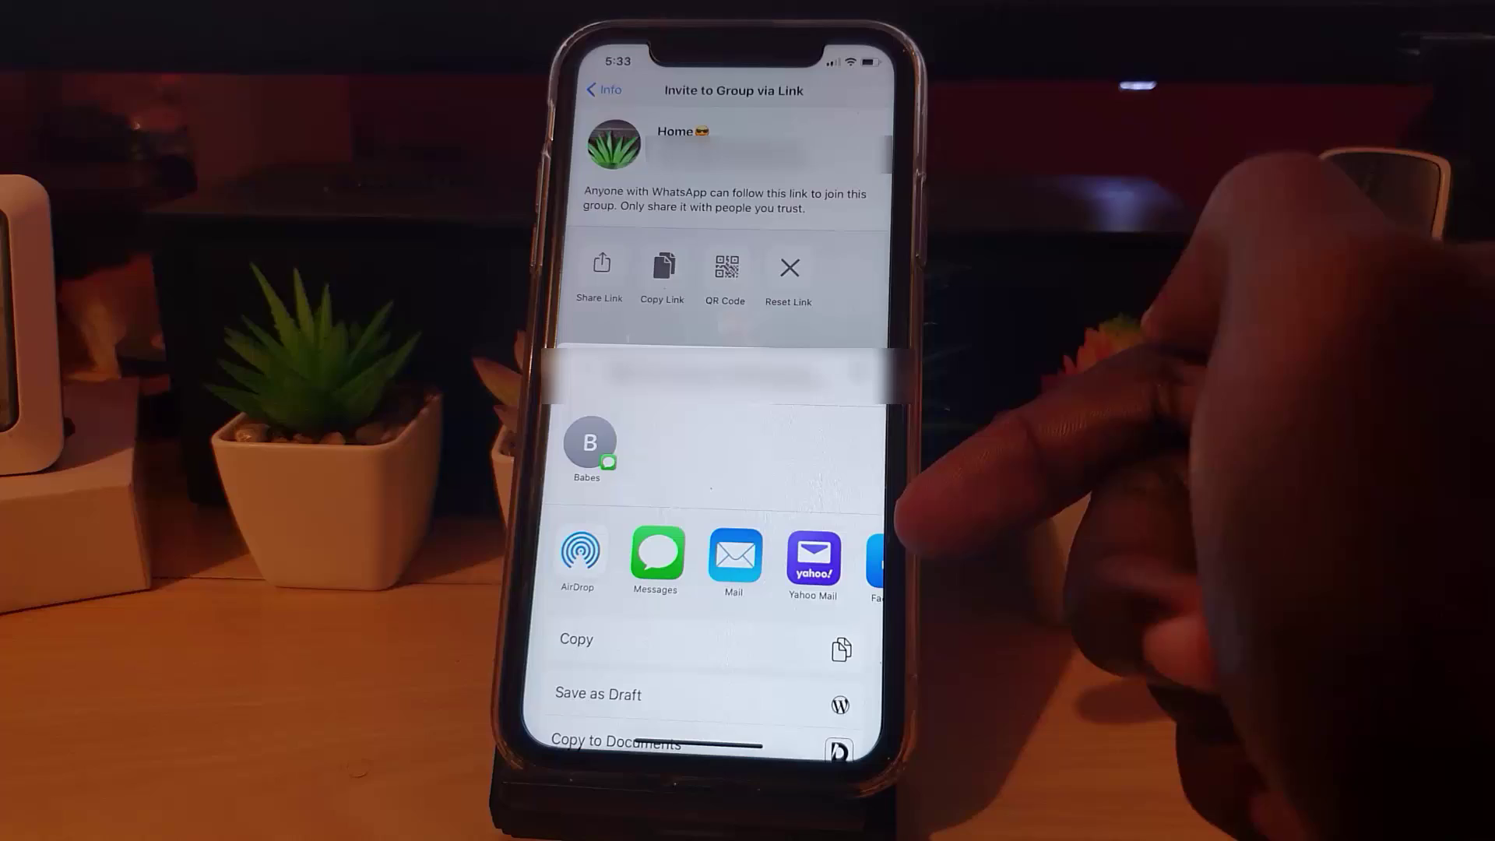
click(852, 322)
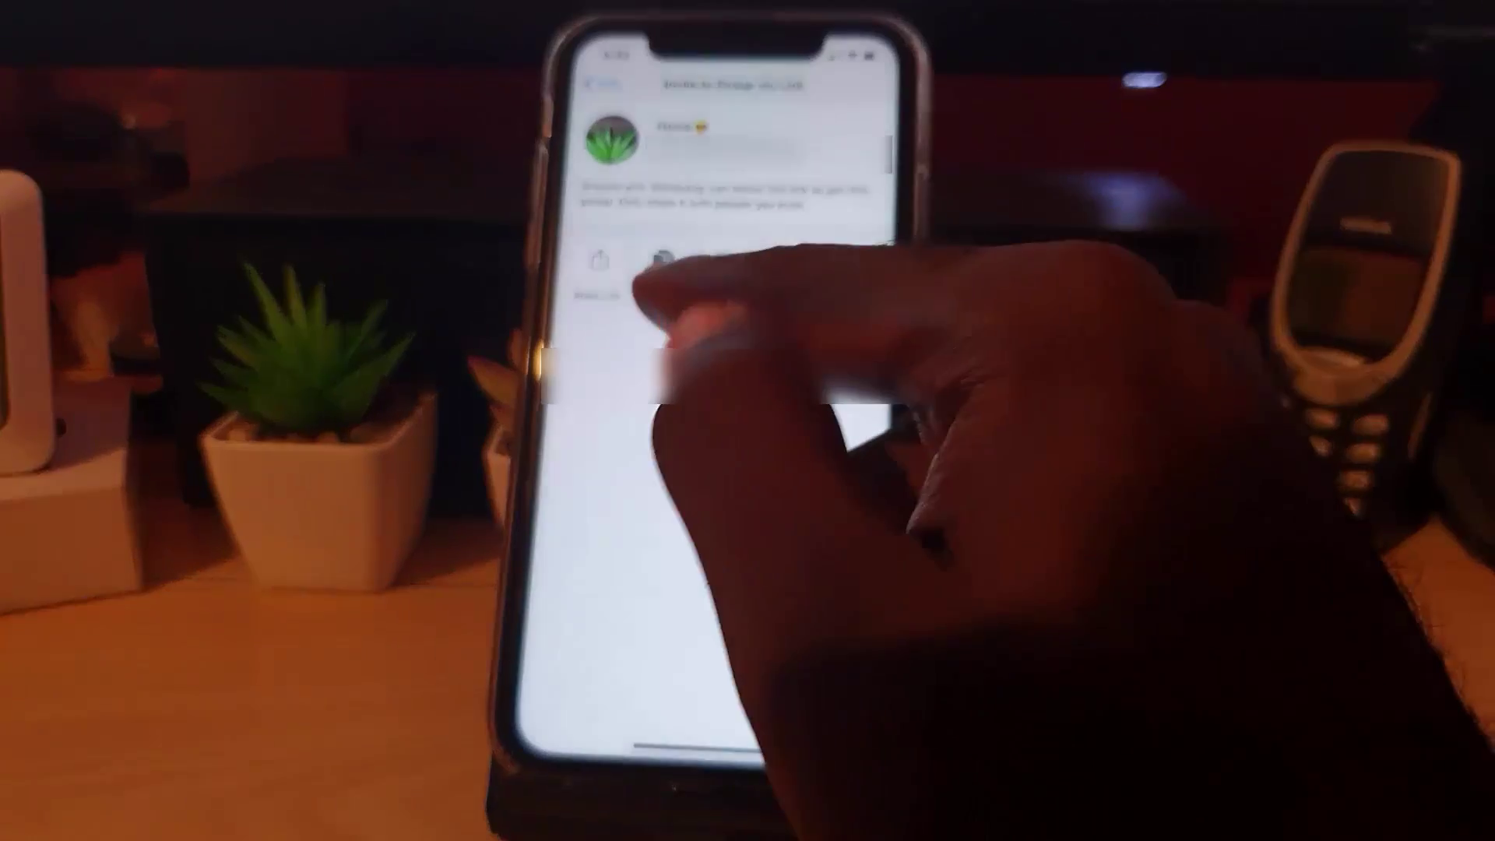
click(663, 264)
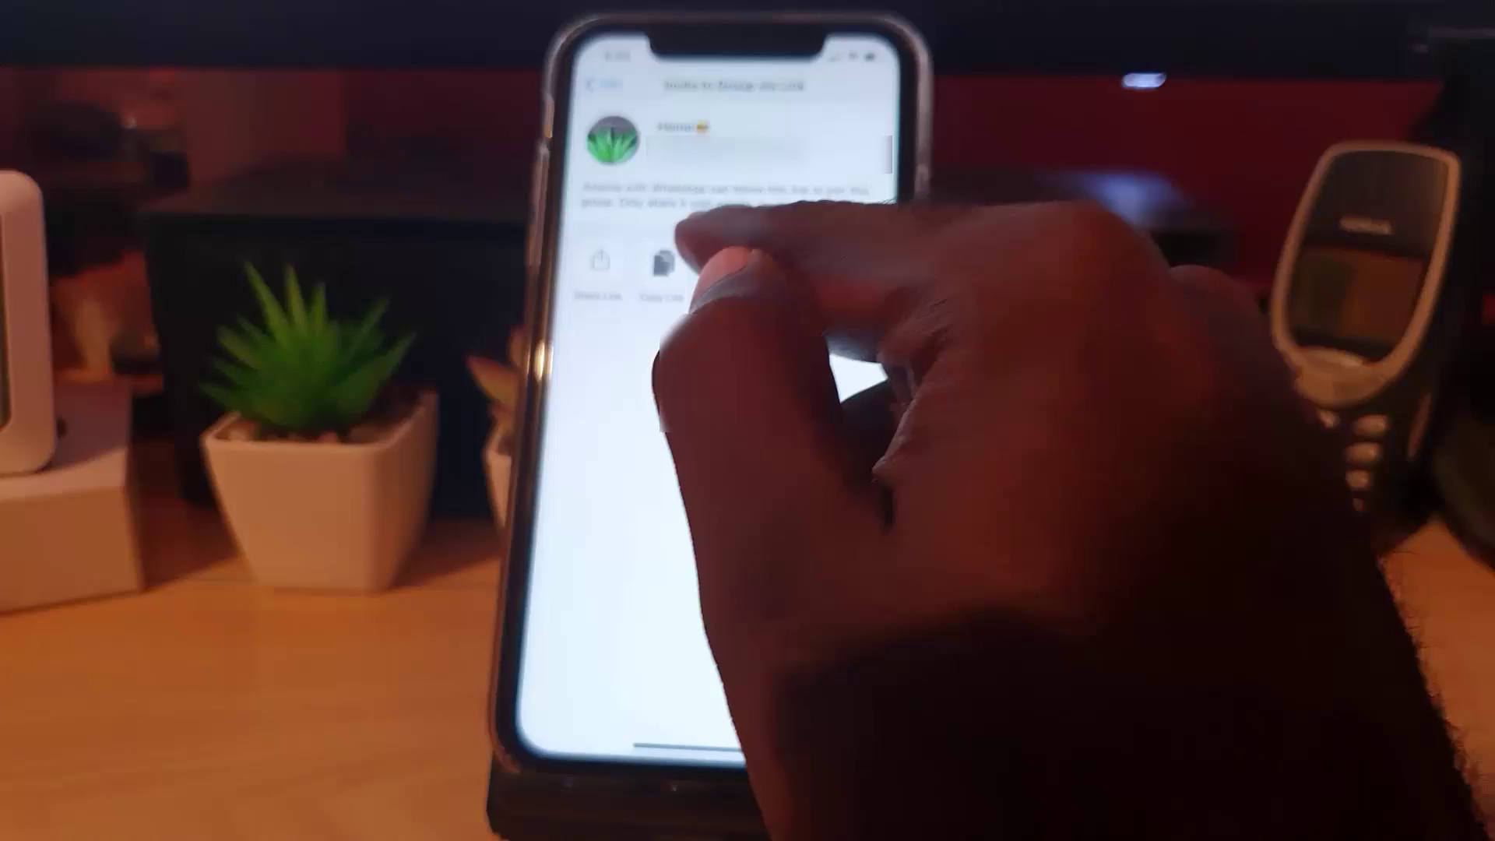
click(726, 264)
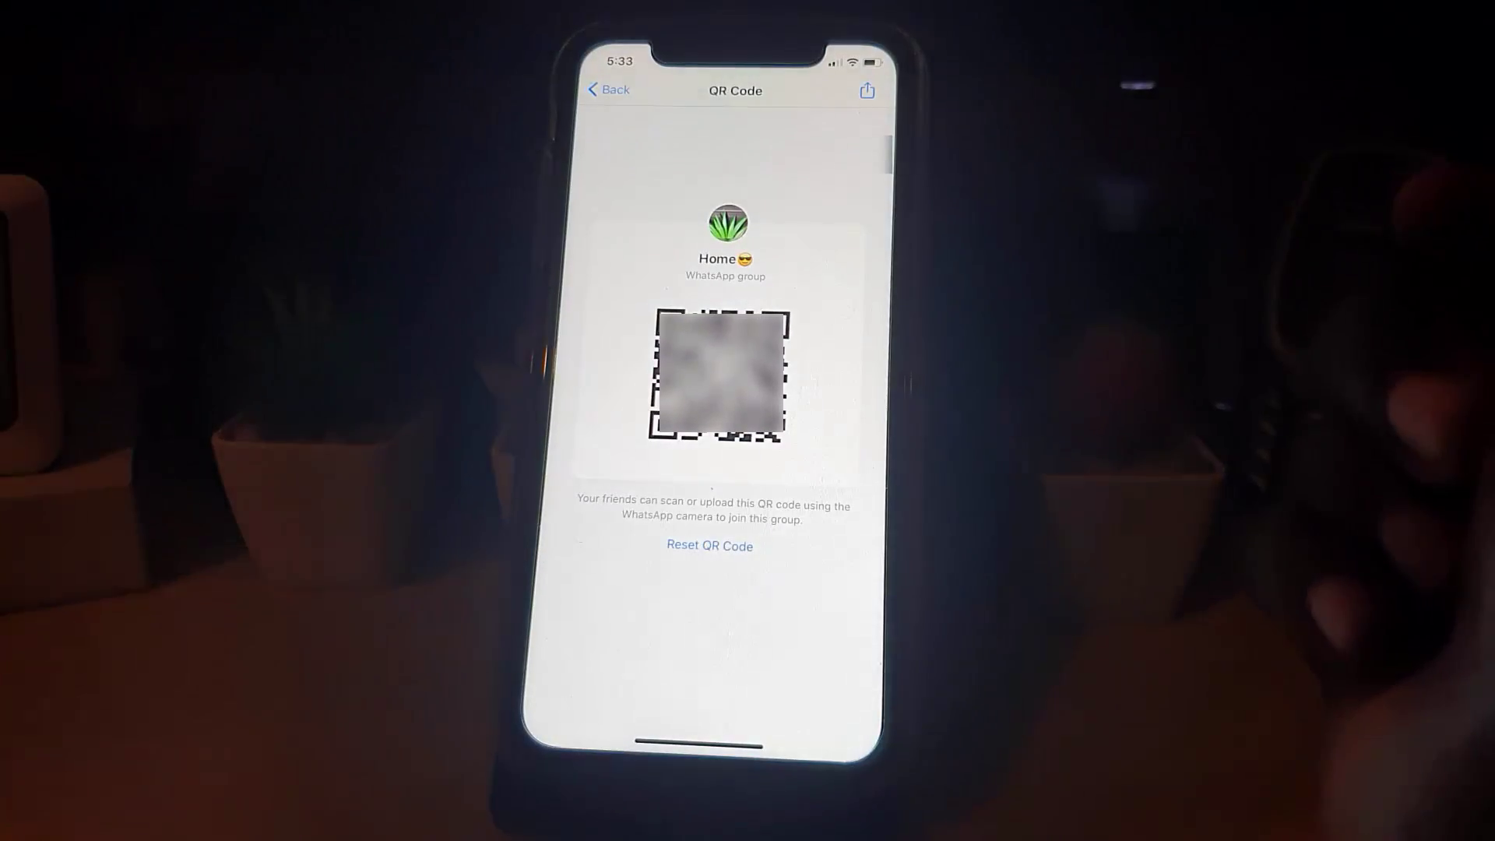
click(608, 89)
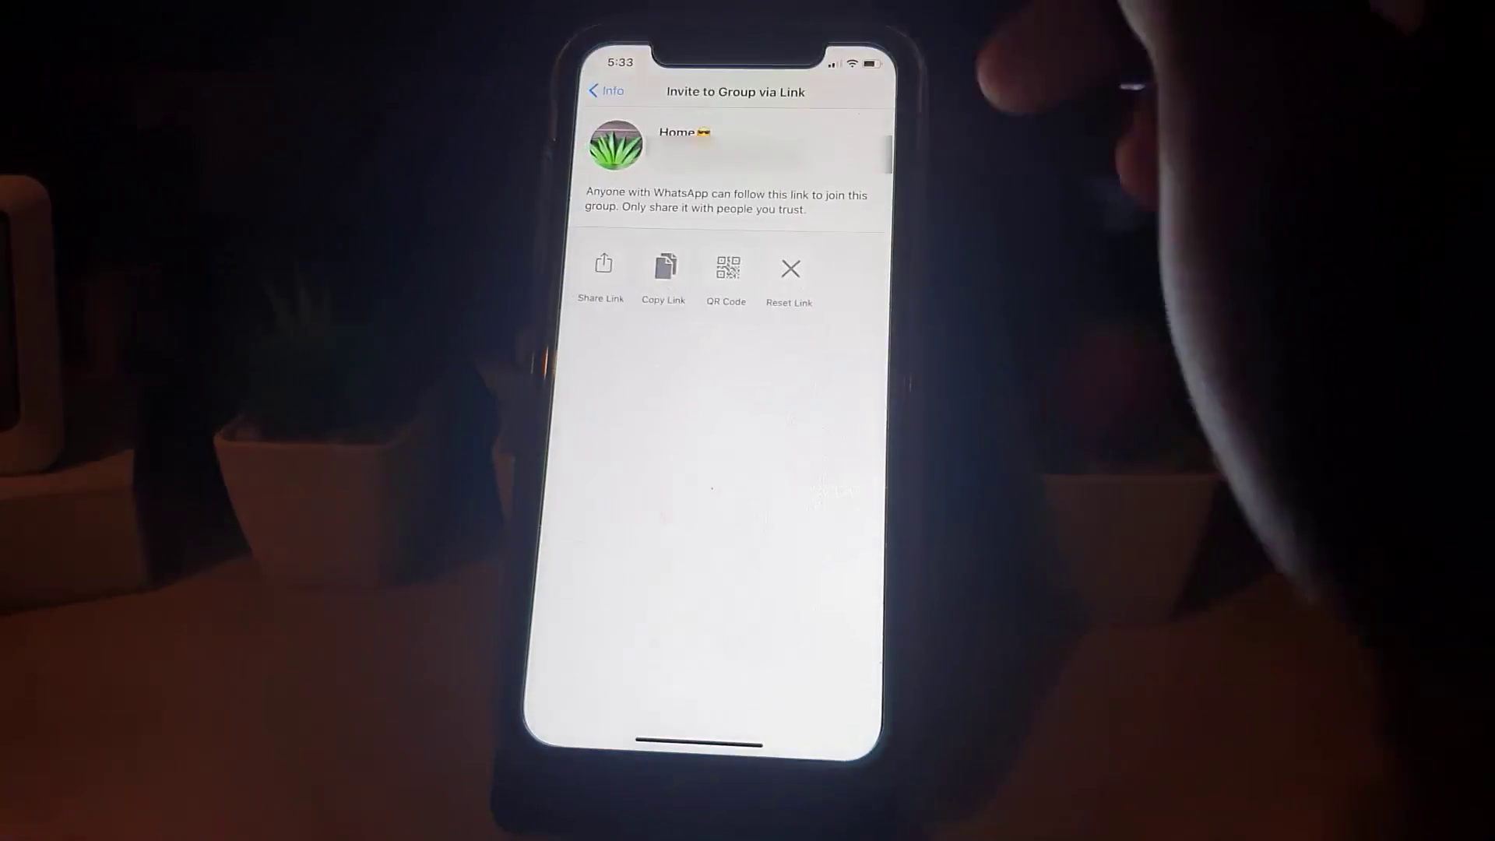